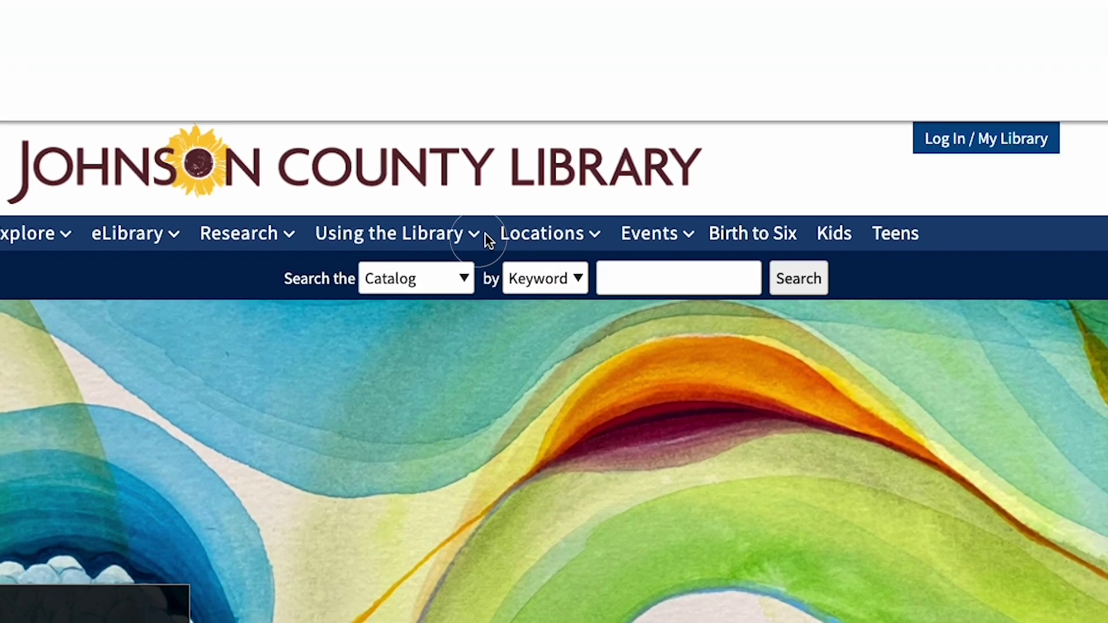
Go to Computers and Printing under Using the Library and scroll to the Remote Printing options
click(506, 130)
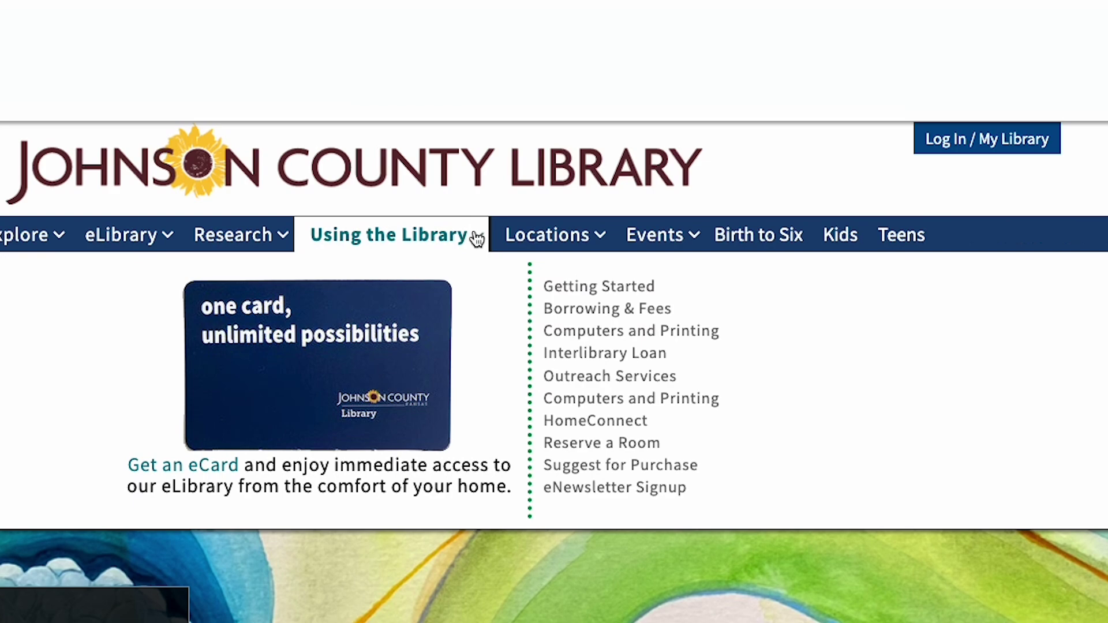
click(651, 336)
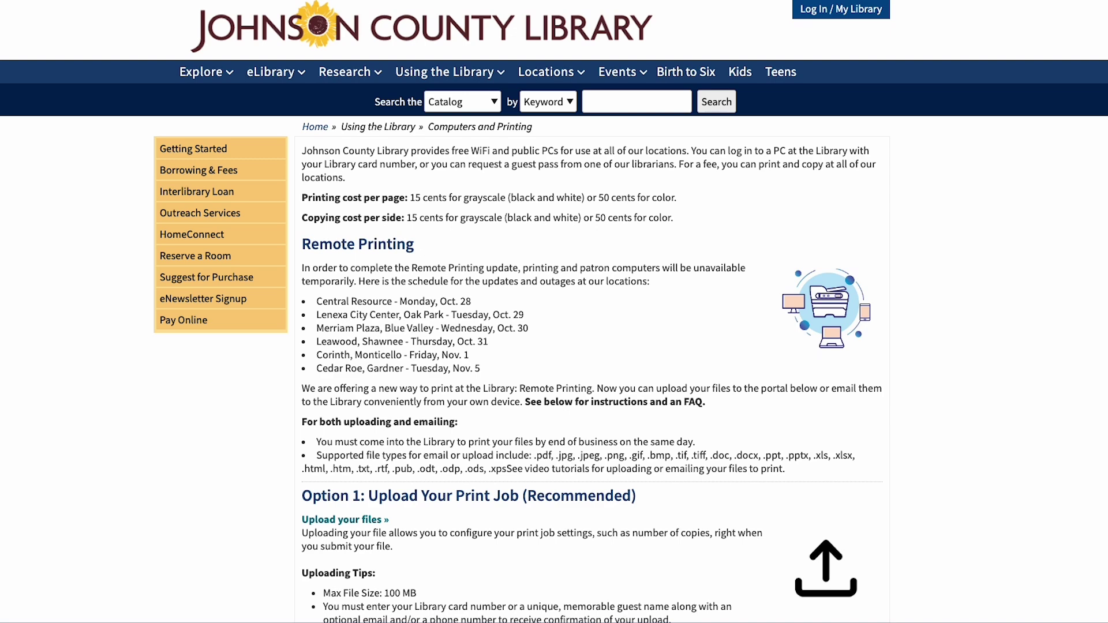
scroll(960, 457, down, 2)
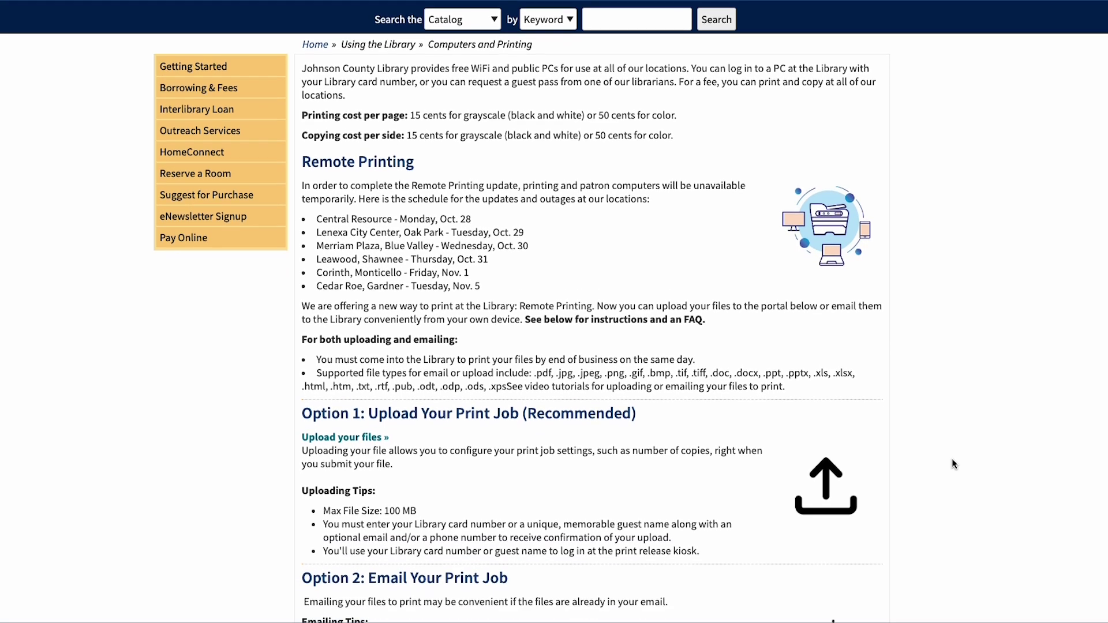
scroll(949, 459, down, 3)
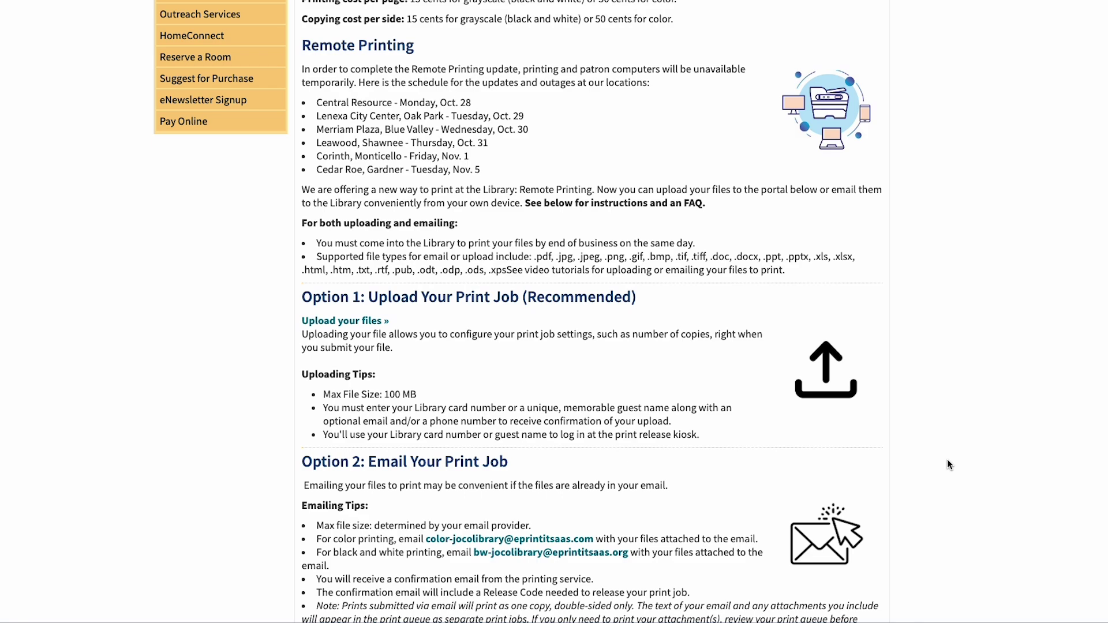
scroll(949, 464, down, 1)
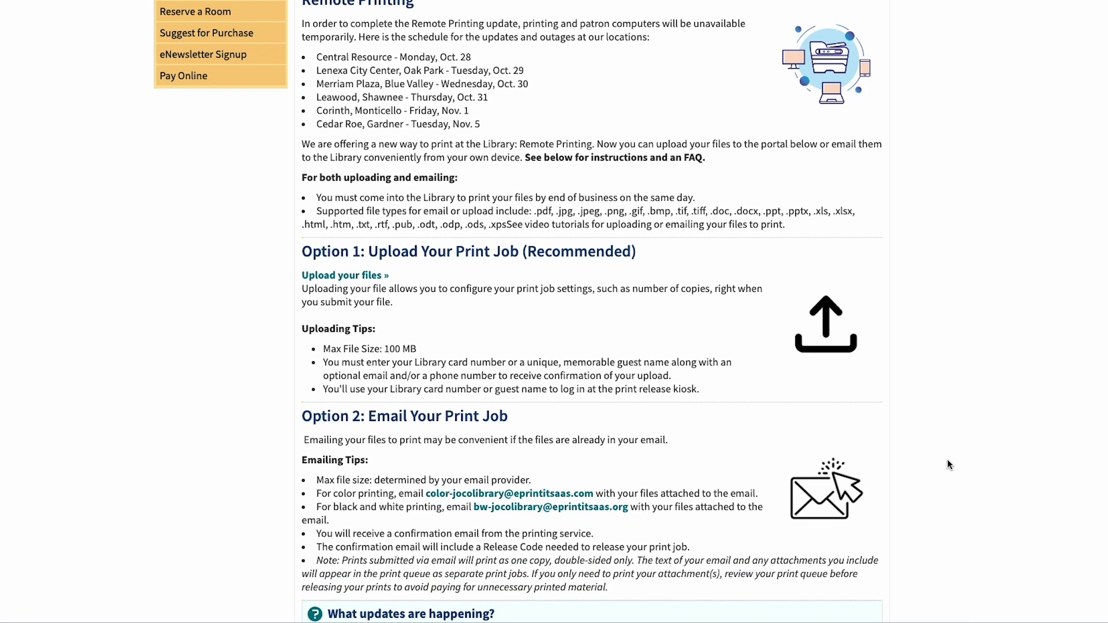
Upload My Document.docx from the Documents to print folder to the ePRINTit upload portal
click(379, 277)
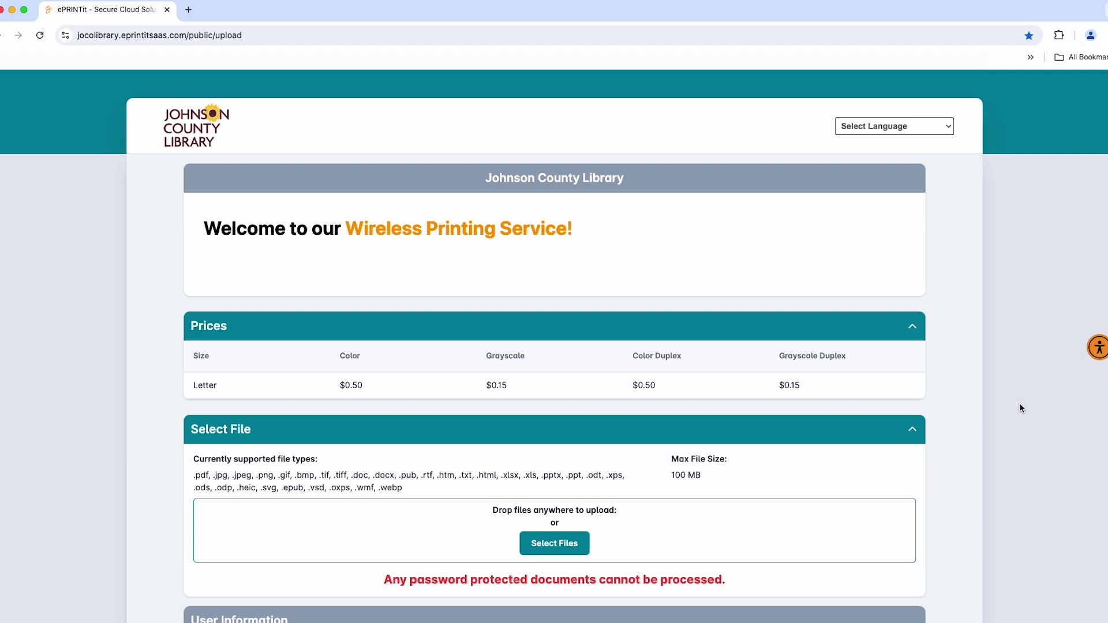
scroll(1021, 408, down, 3)
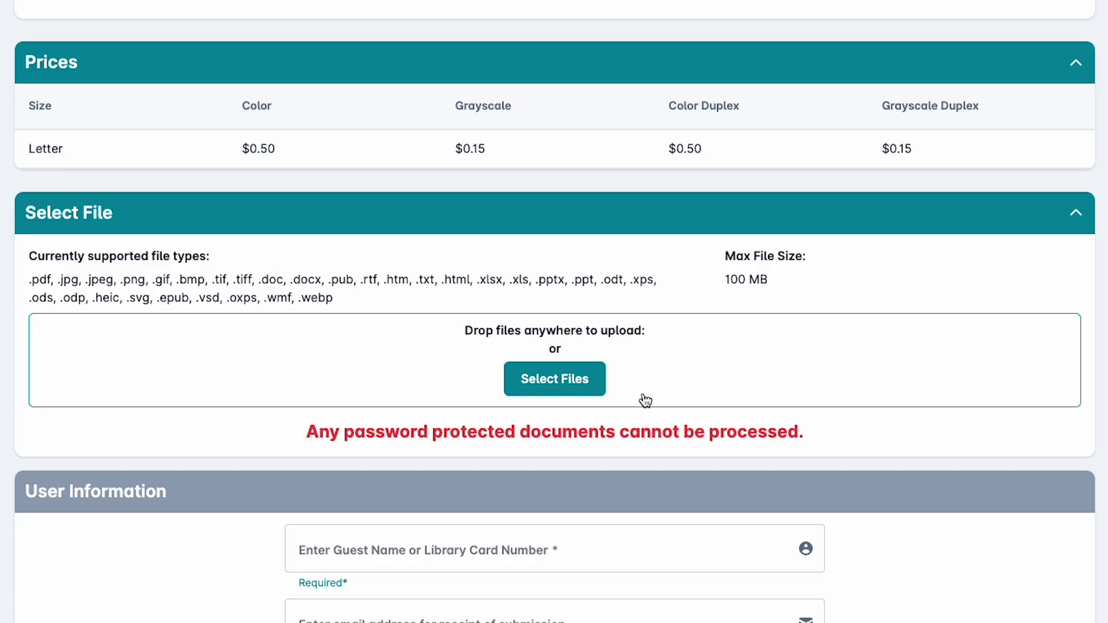
click(595, 390)
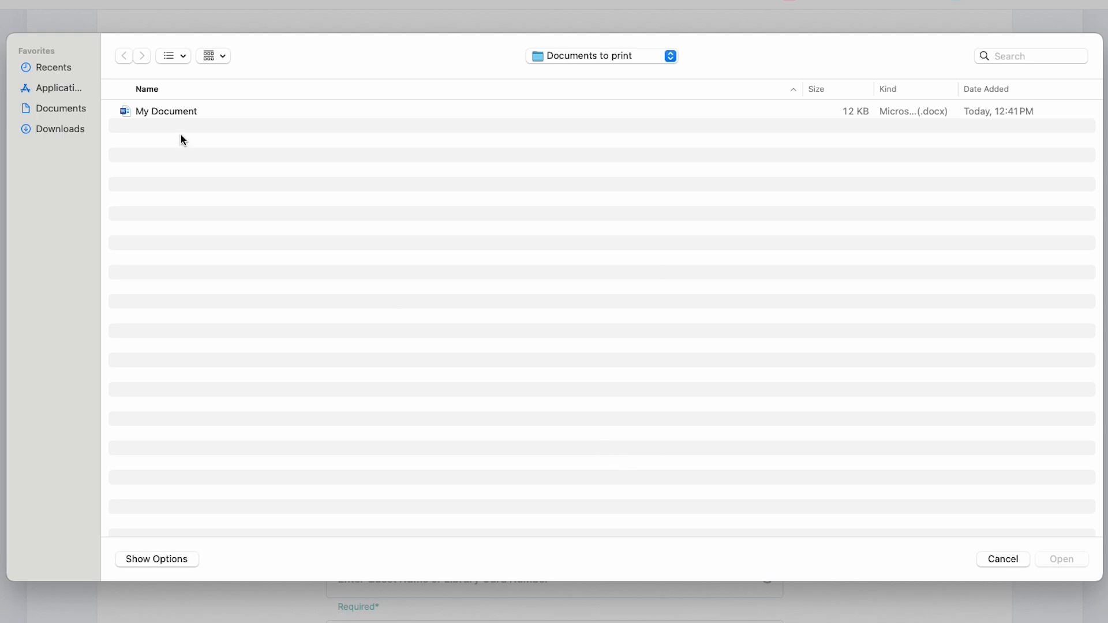
click(167, 110)
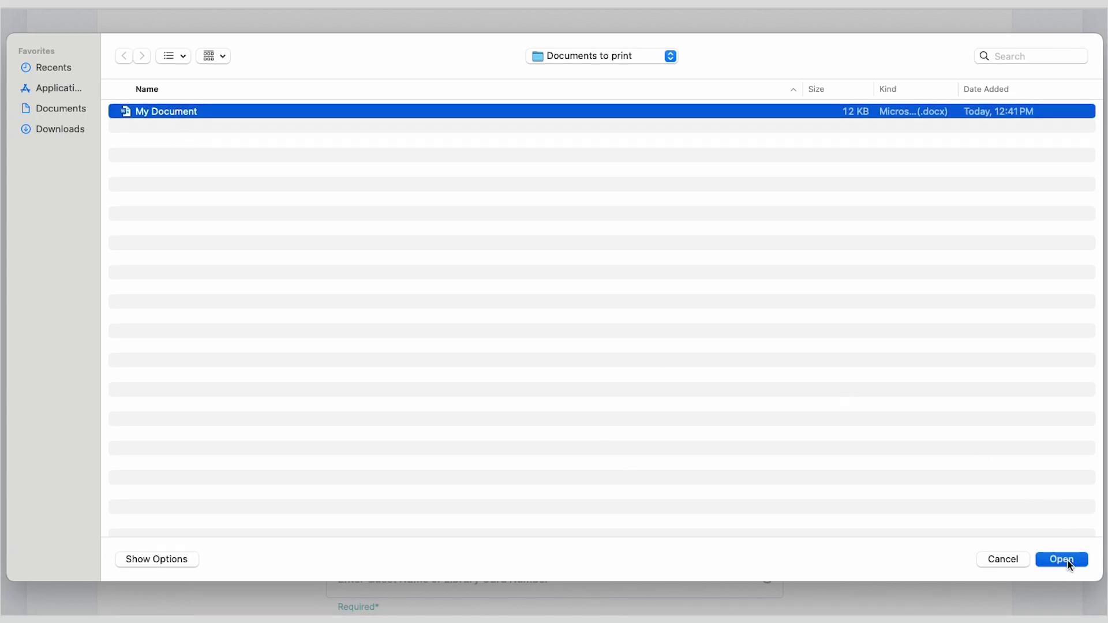
click(1068, 560)
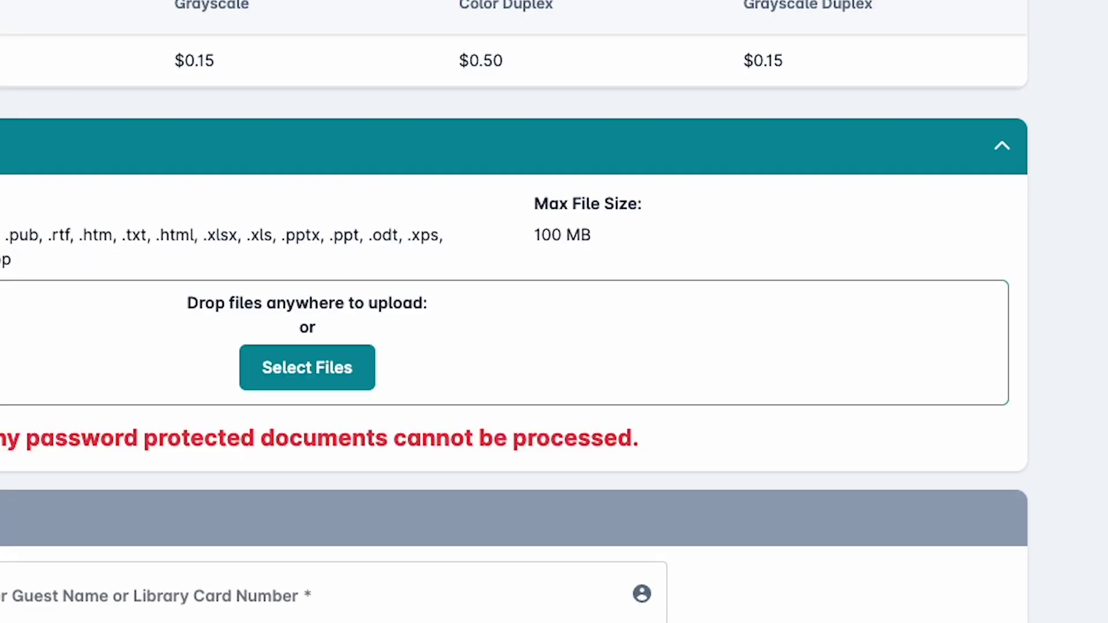
drag(1083, 567, 923, 417)
drag(871, 340, 883, 349)
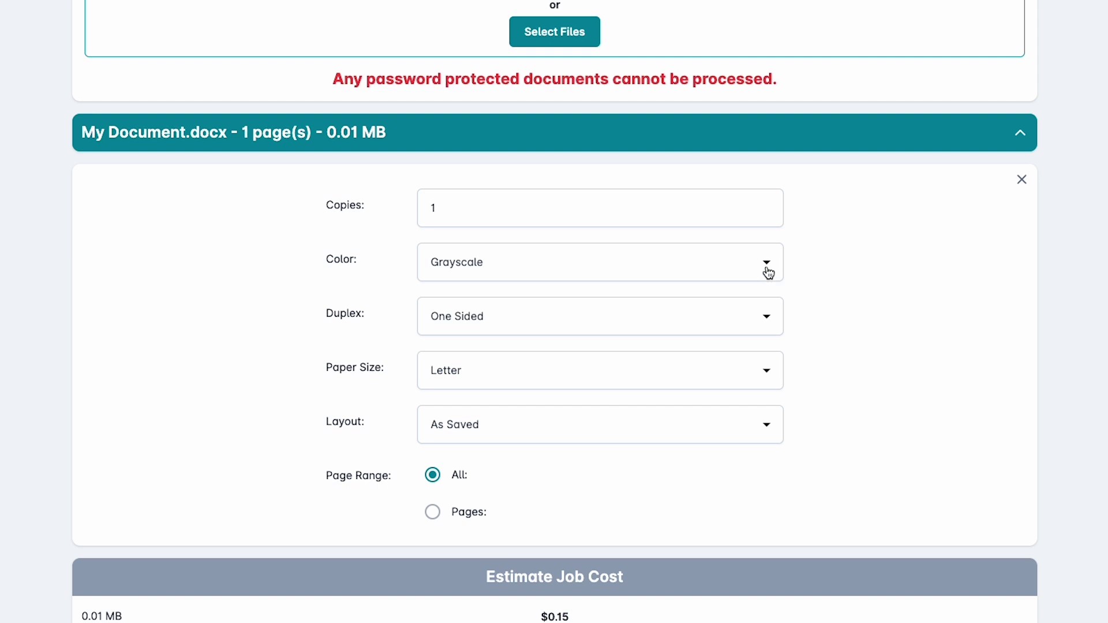
Keep the print settings at Grayscale, One Sided, Letter paper and As Saved layout
click(768, 272)
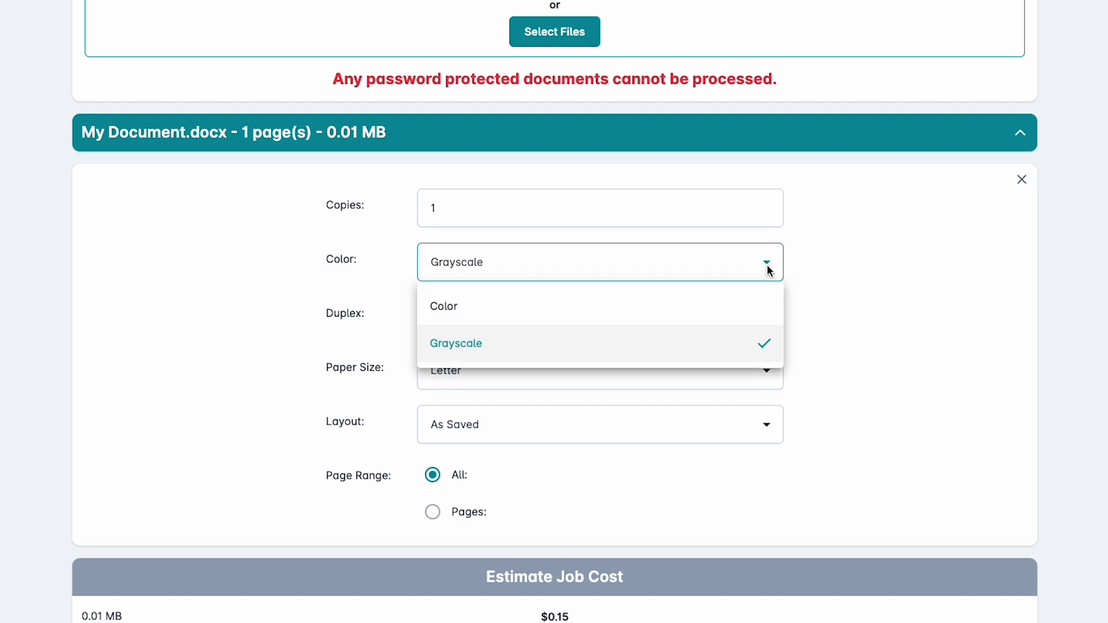
click(769, 270)
click(771, 319)
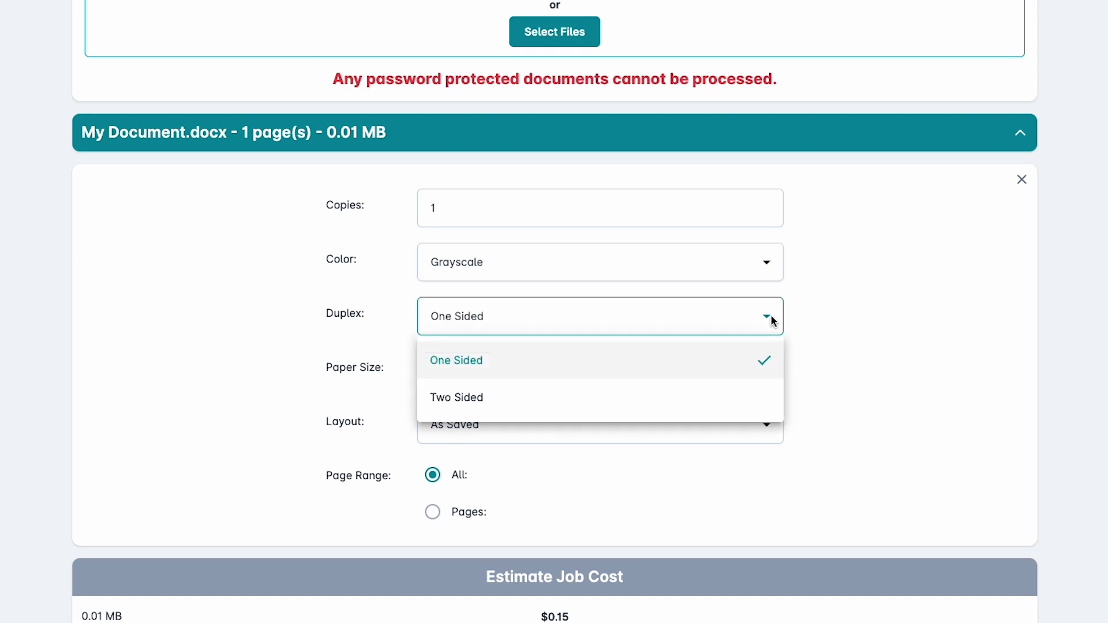
click(770, 315)
click(769, 372)
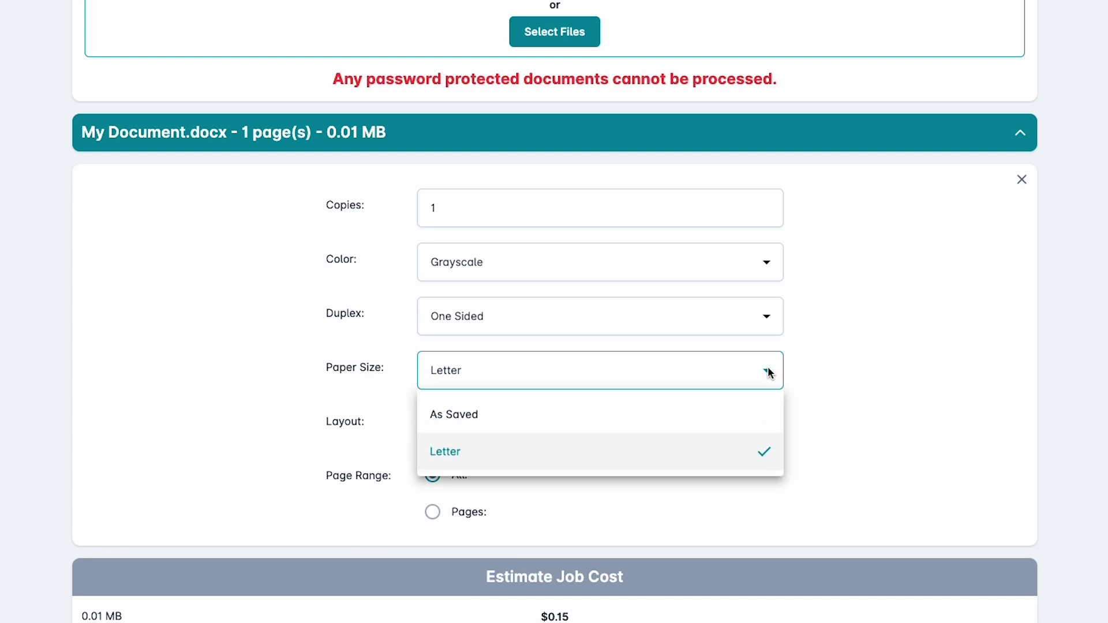
click(771, 372)
click(773, 426)
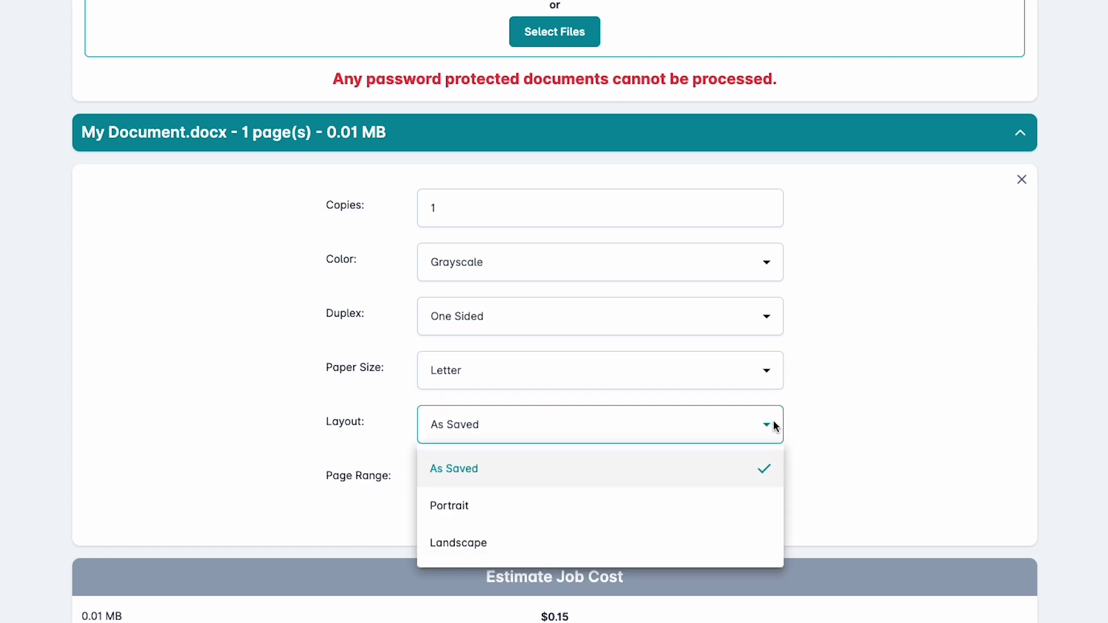
click(775, 427)
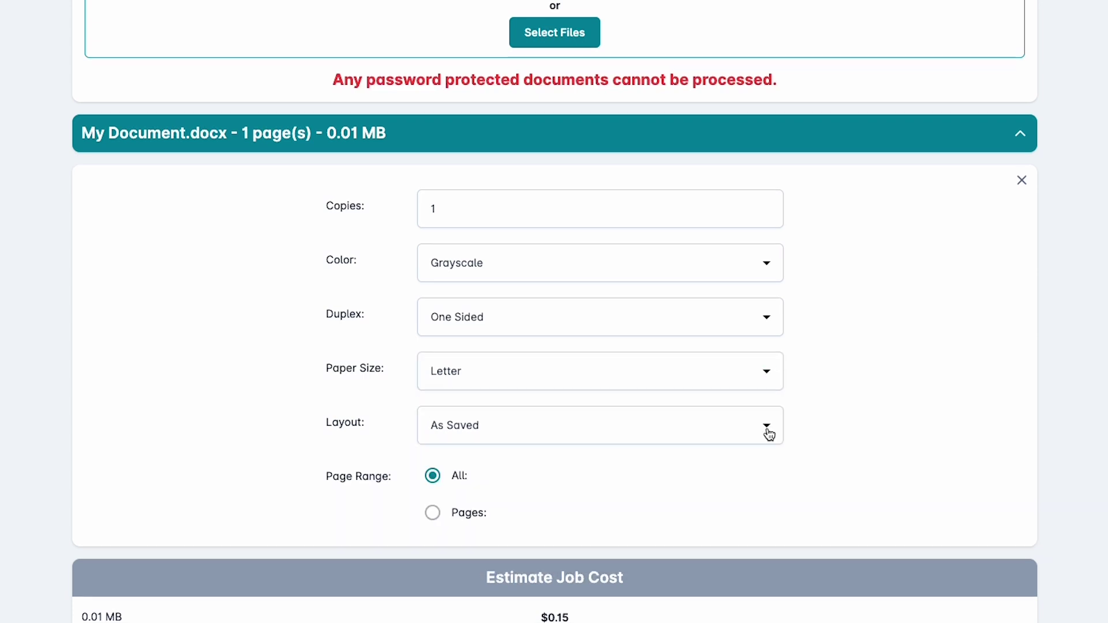
scroll(999, 426, down, 5)
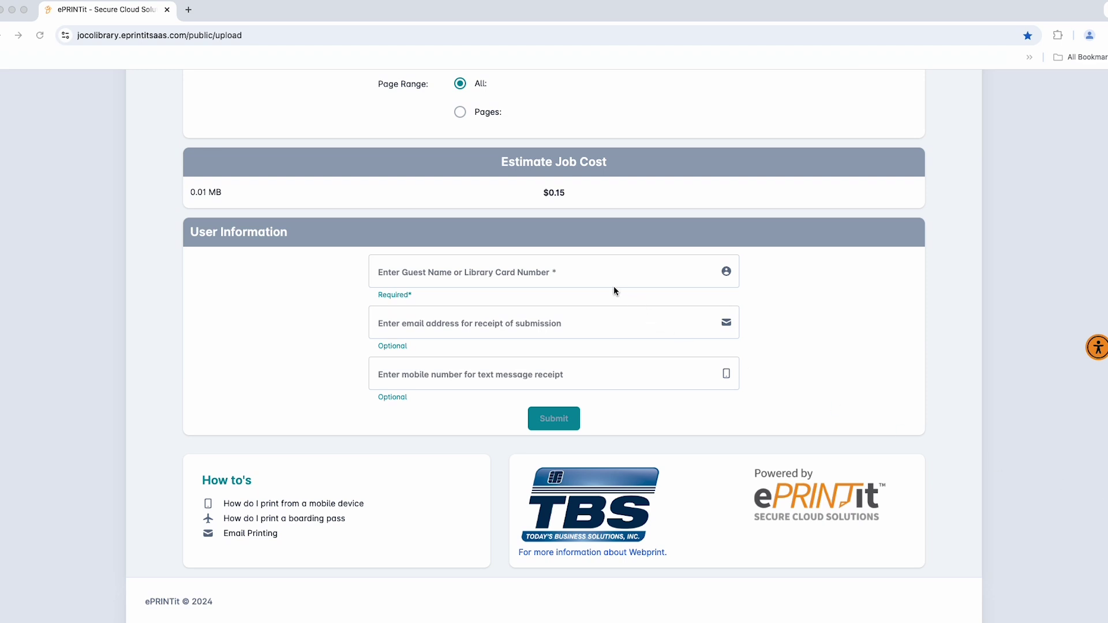
Fill in the guest name, the receipt e-mail address and the mobile number for text receipts
click(548, 275)
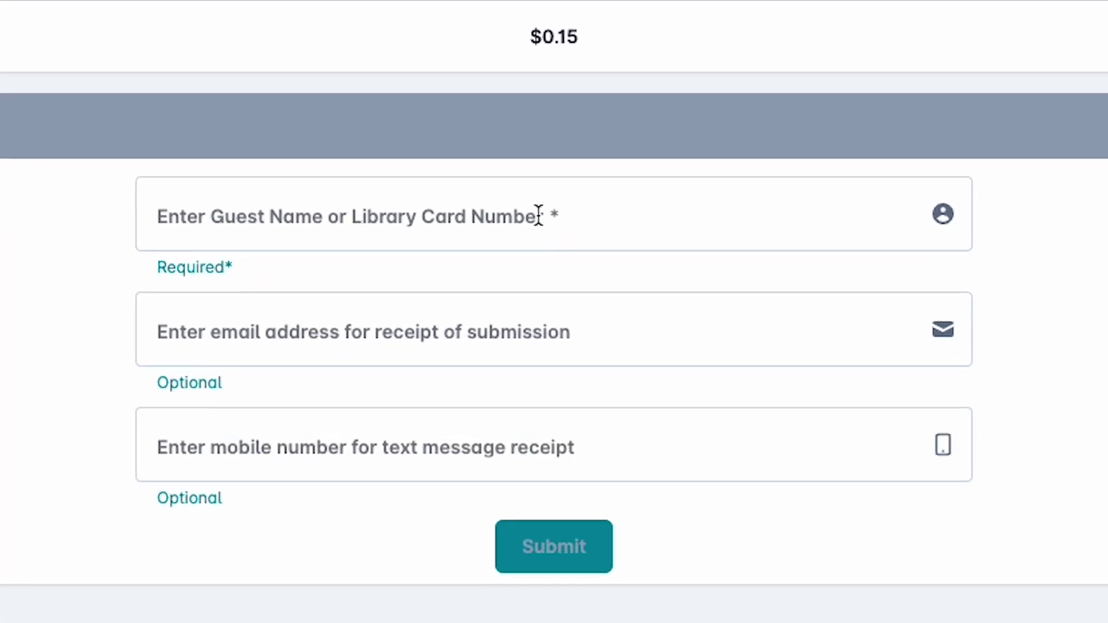
click(547, 272)
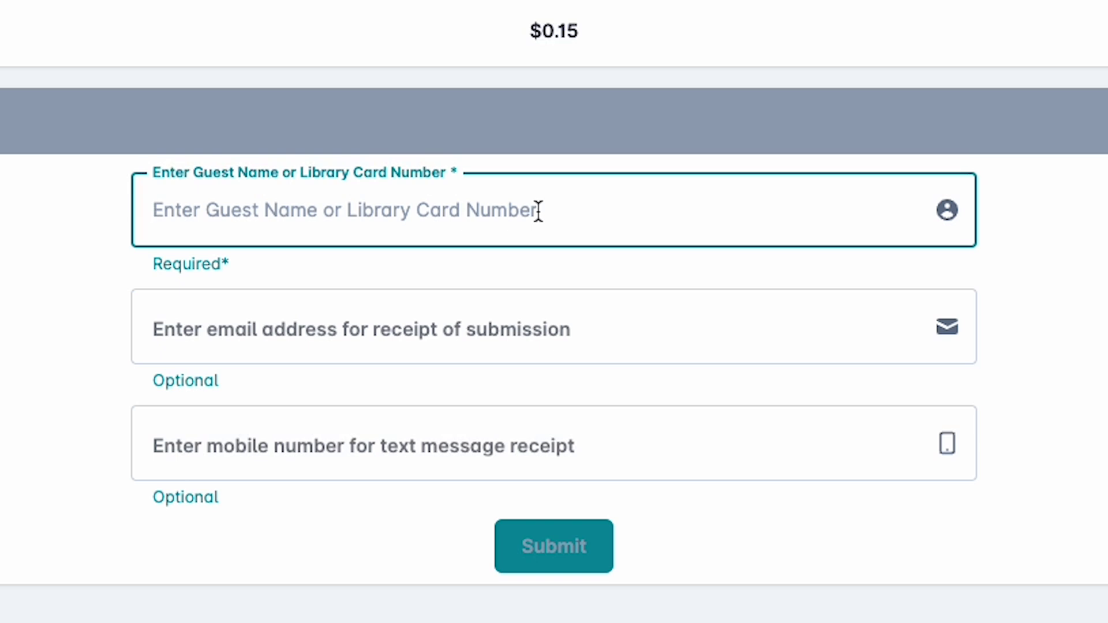
text(Pa)
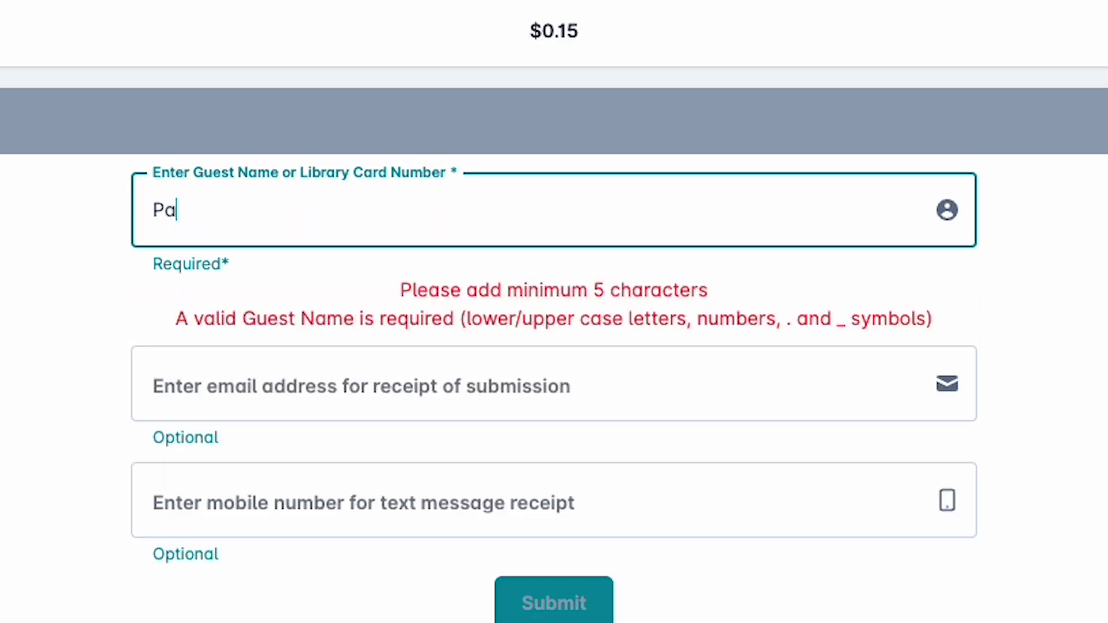
text(tAPatron)
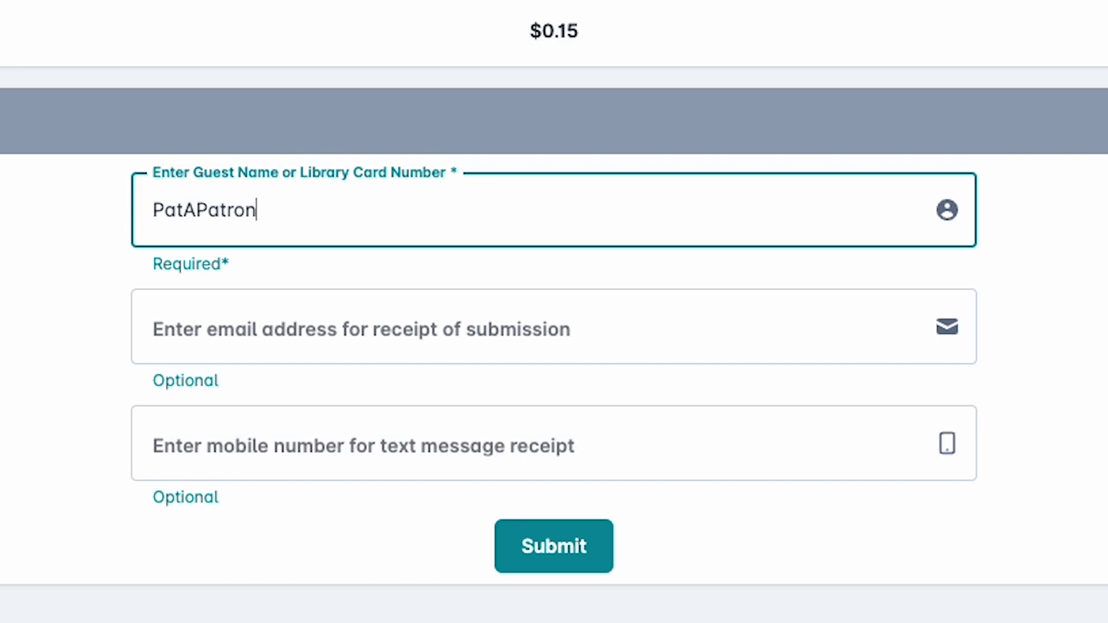
click(346, 326)
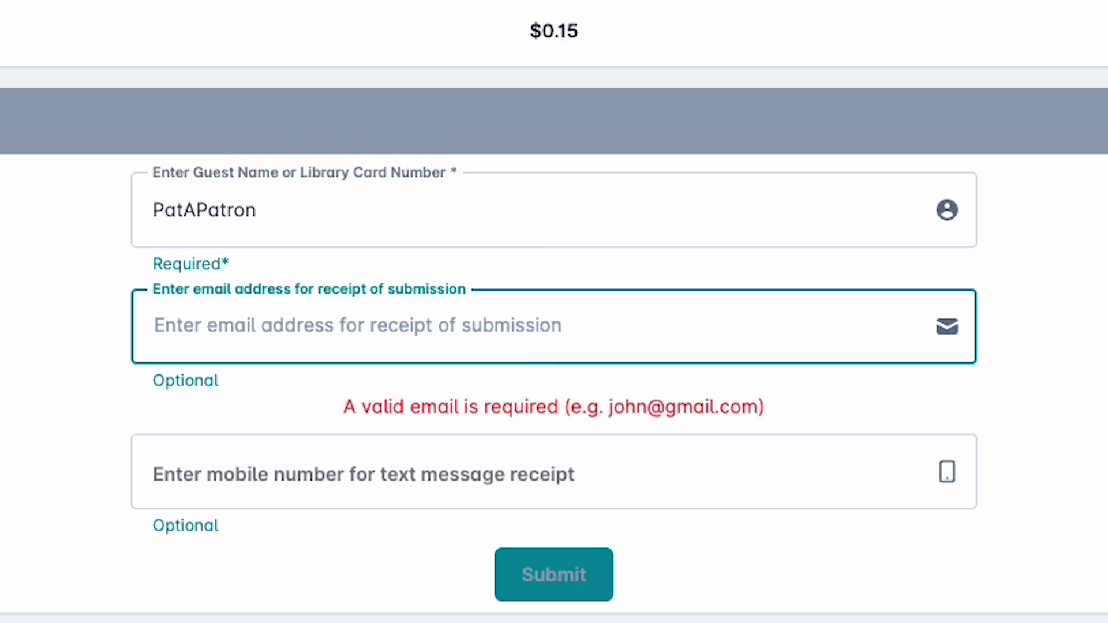
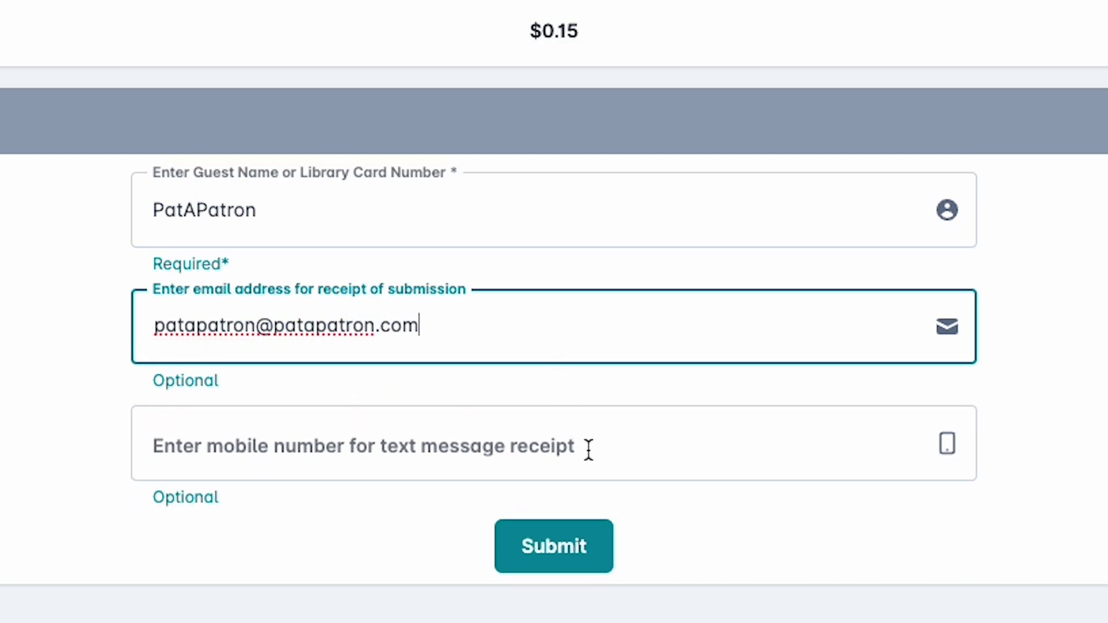
click(588, 450)
text(1)
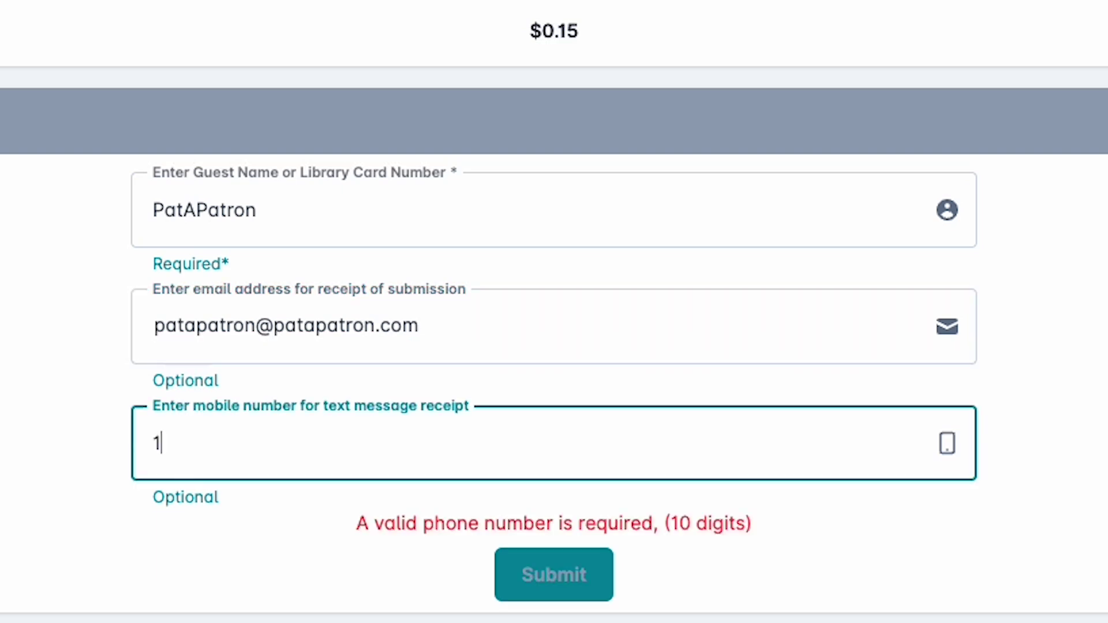
text(23 456-7890)
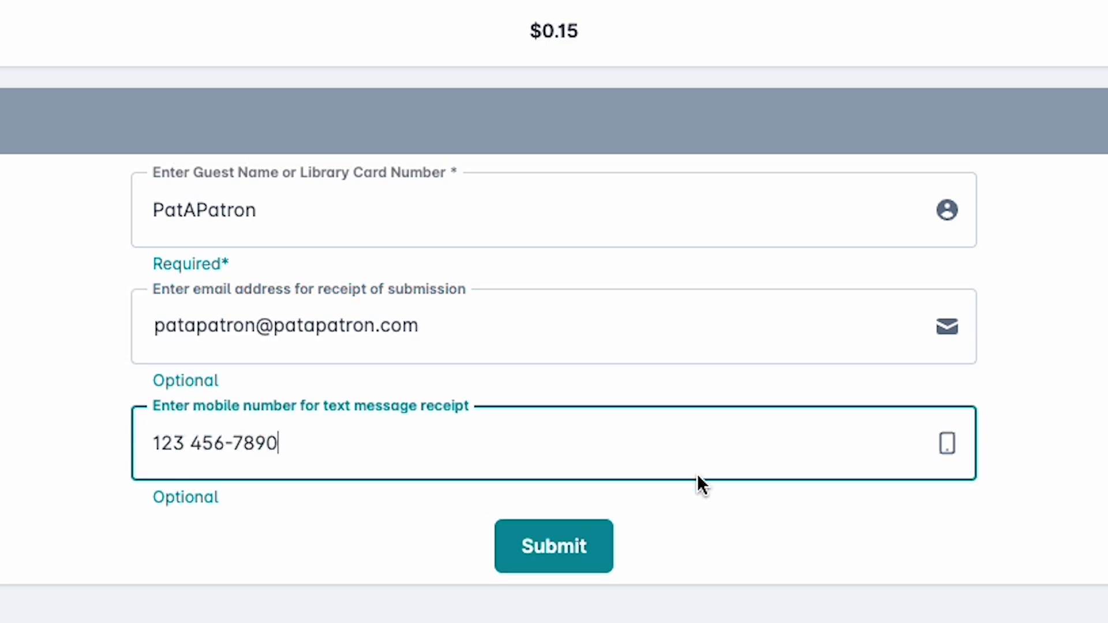
Submit the print job and view the Job Submission Successful confirmation
click(603, 561)
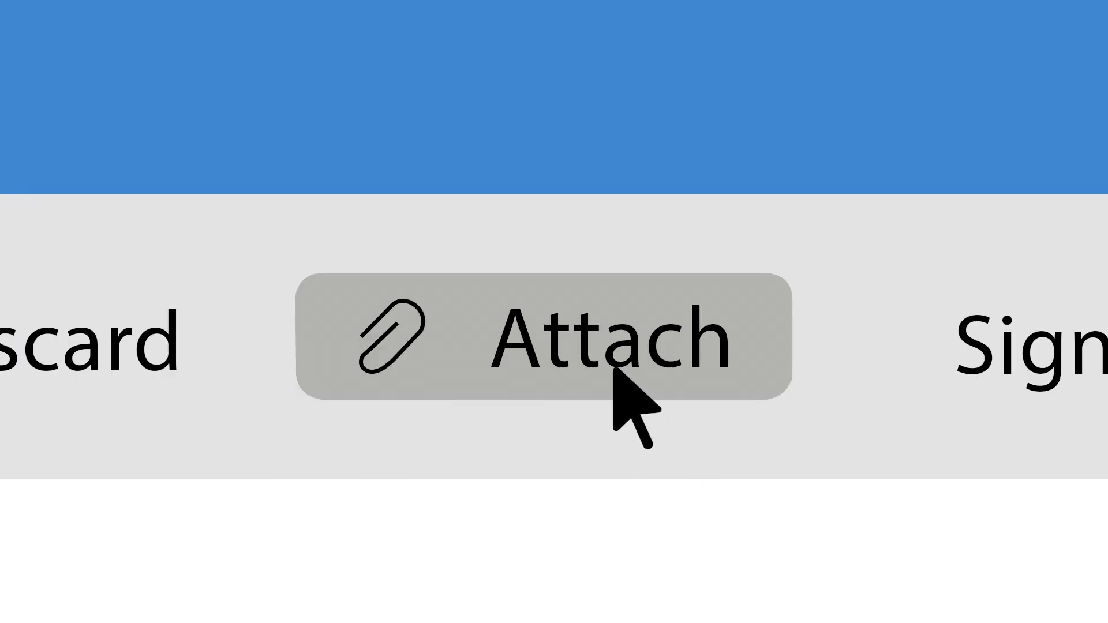
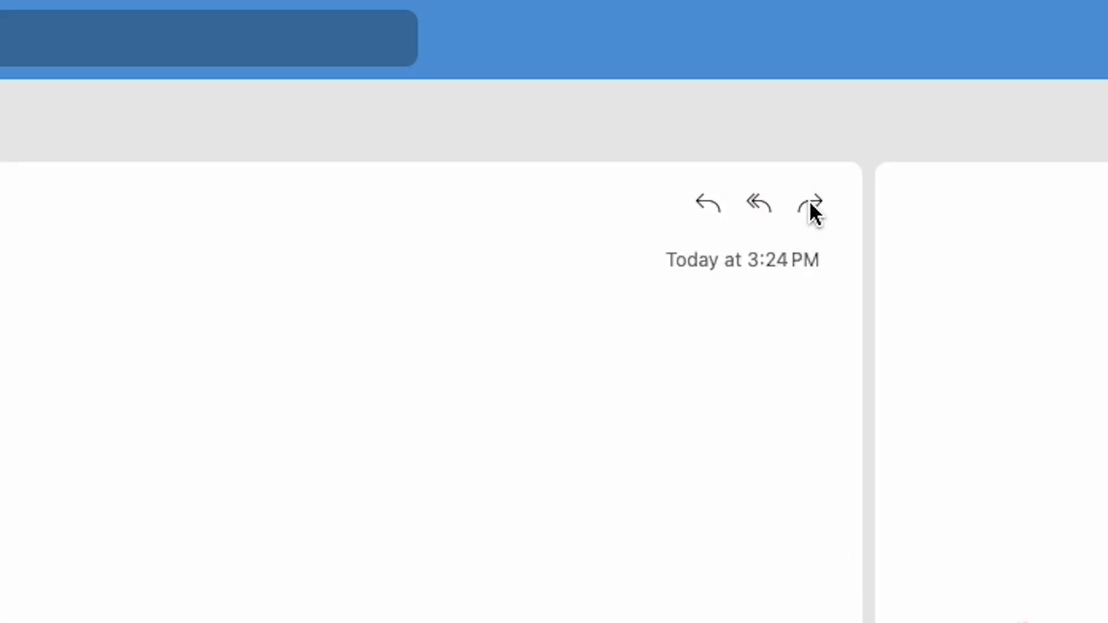
Forward the received 'Print this email' message to the black-and-white print address
click(810, 206)
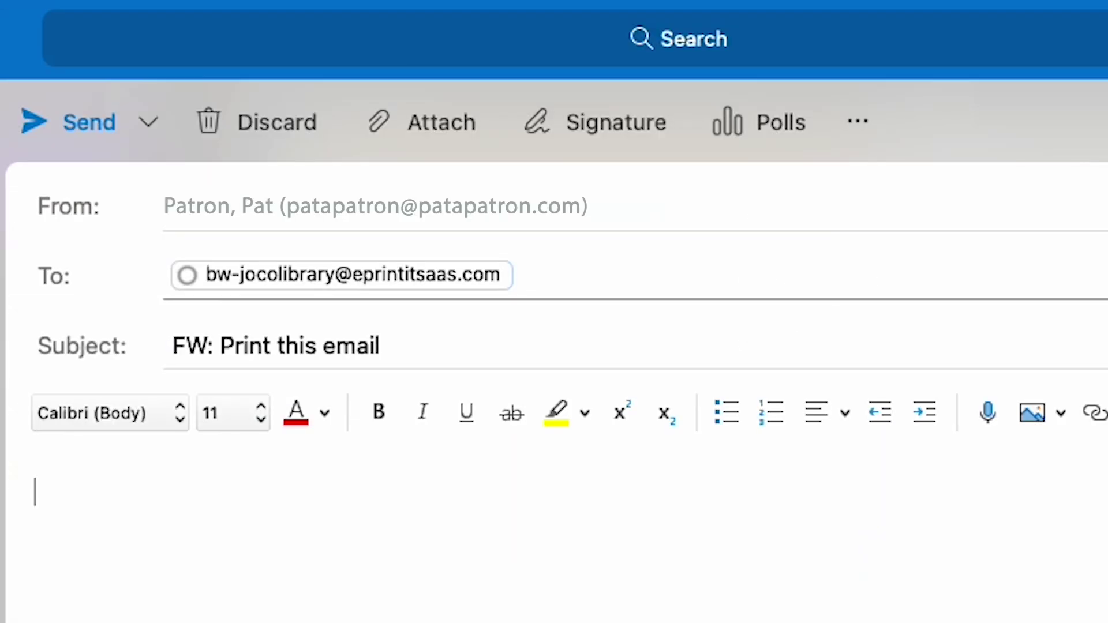